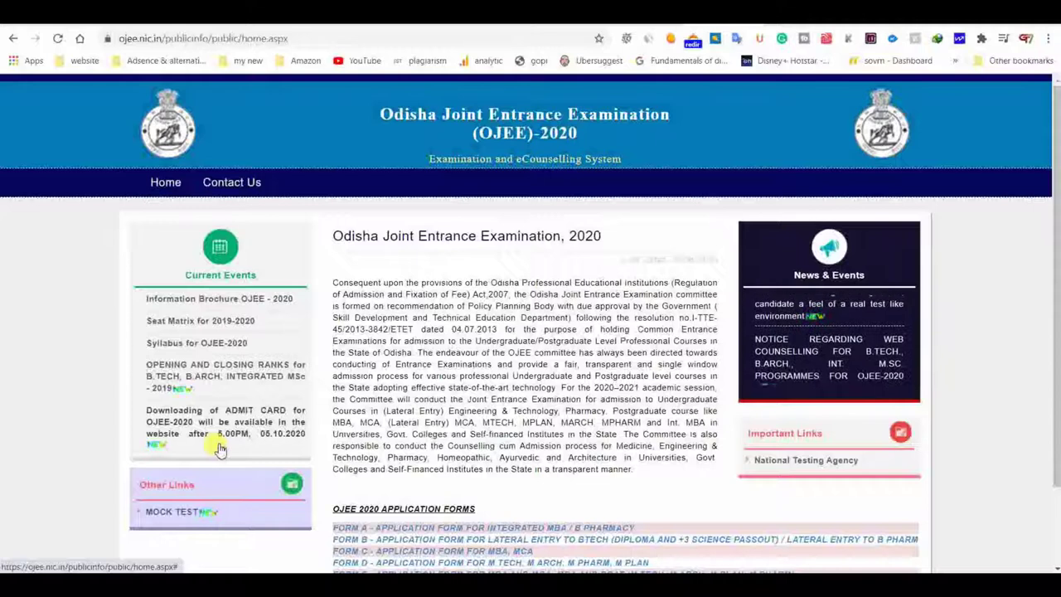
Open the M Pharm mock test from the OJEE 2020 mock test links and sign in with the prefilled credentials.
scroll(164, 496, down, 1)
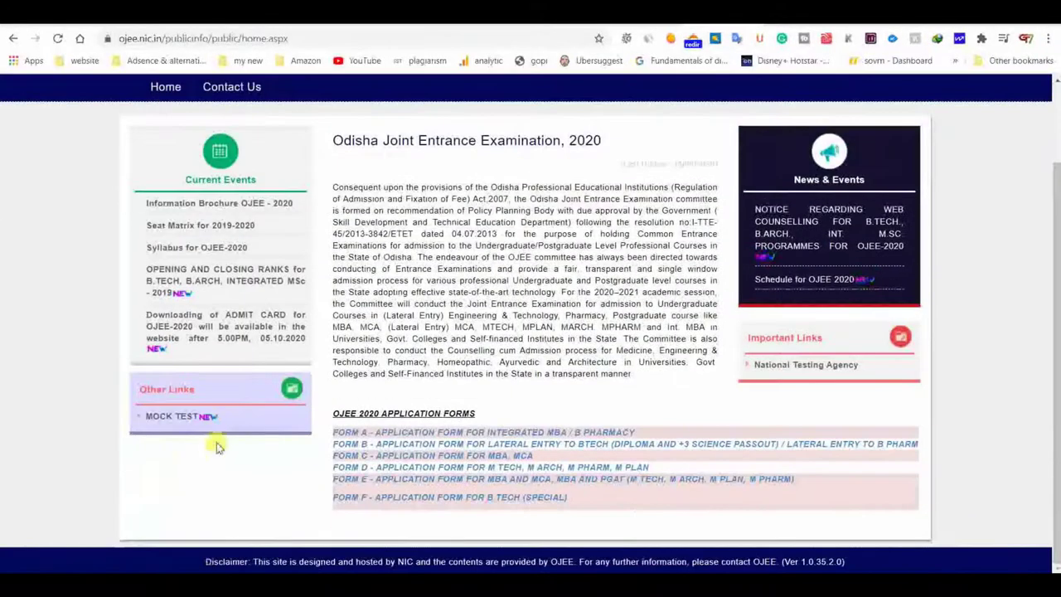
click(196, 426)
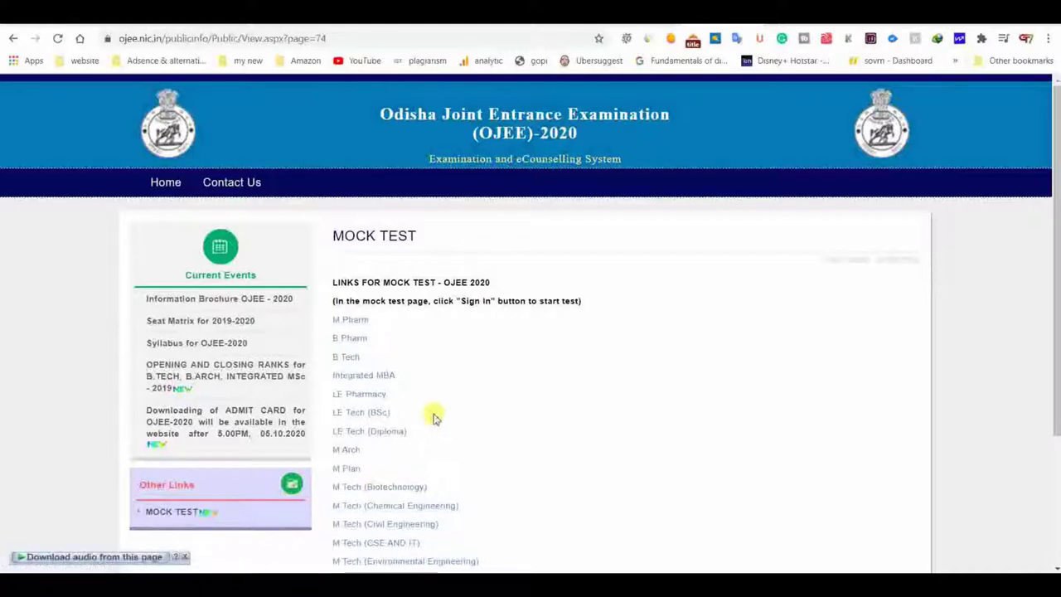
scroll(497, 398, down, 3)
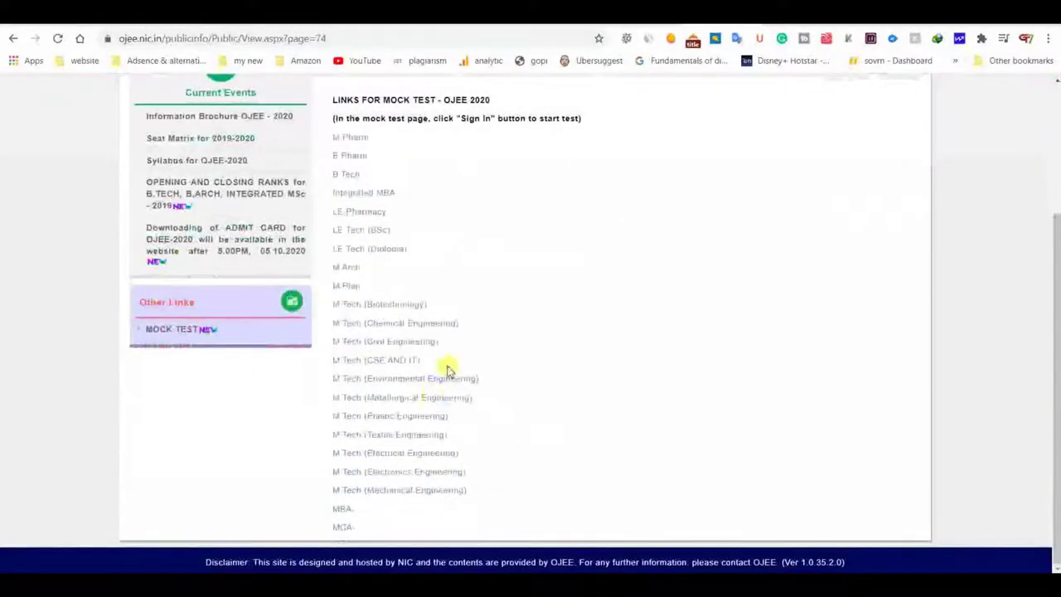
scroll(480, 410, up, 3)
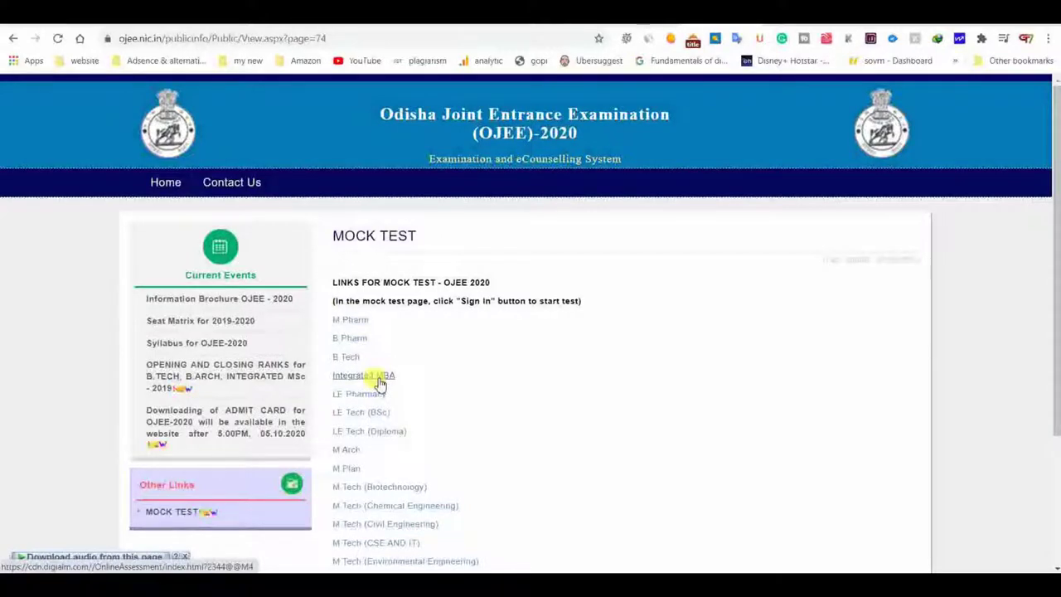
click(341, 321)
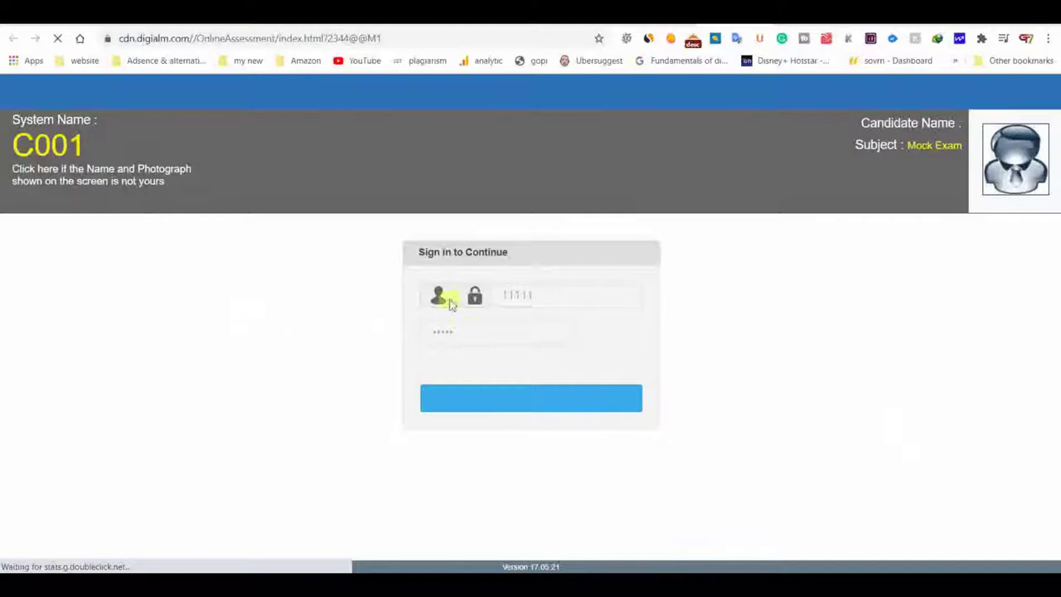
click(519, 399)
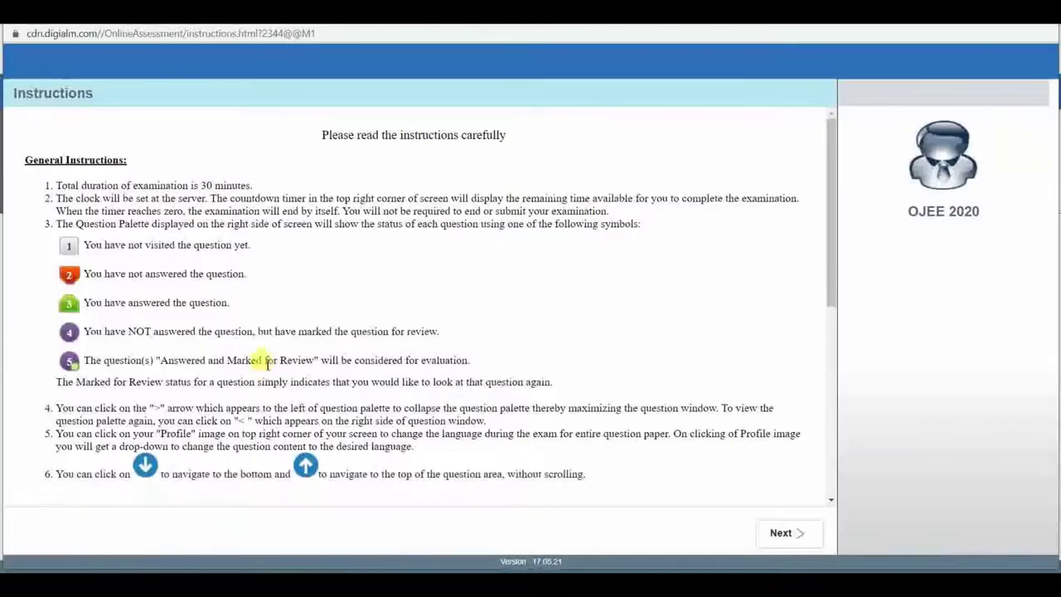
Read through the general exam instructions, accept the declaration and begin the exam.
scroll(407, 395, down, 5)
scroll(338, 411, up, 4)
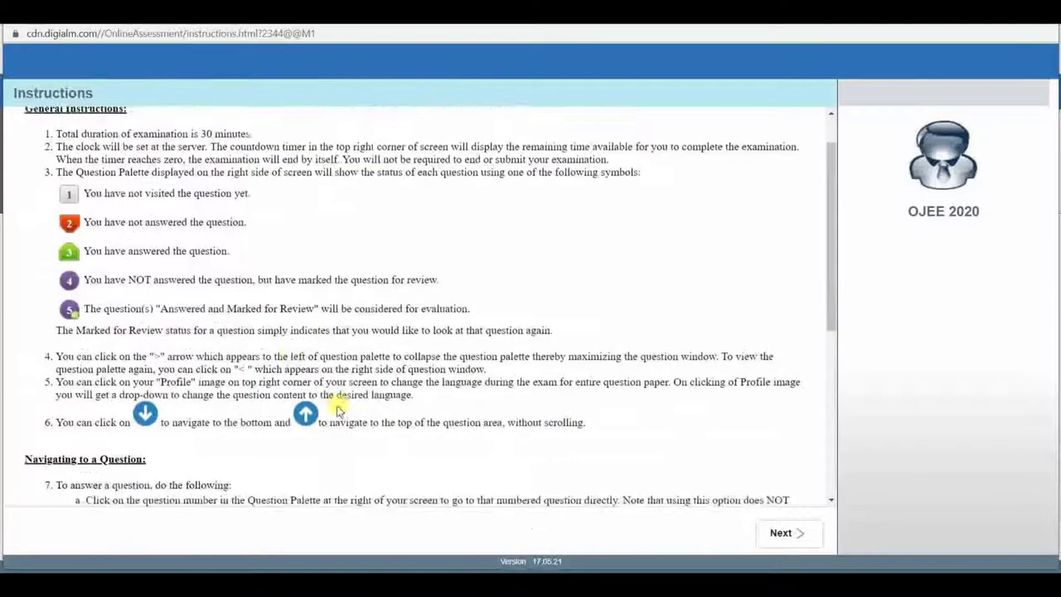
scroll(338, 411, up, 1)
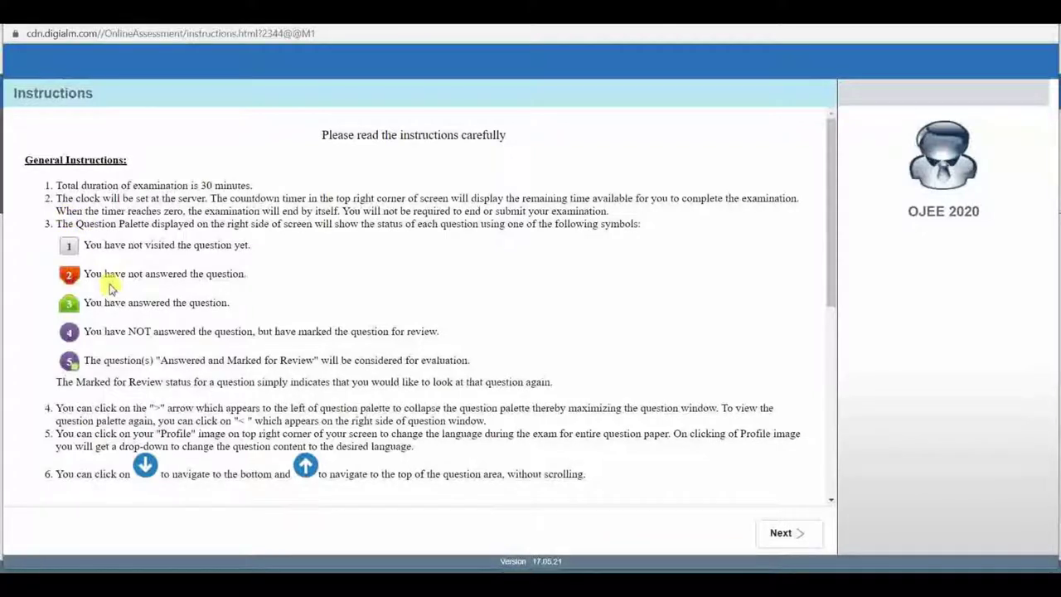
scroll(439, 336, down, 4)
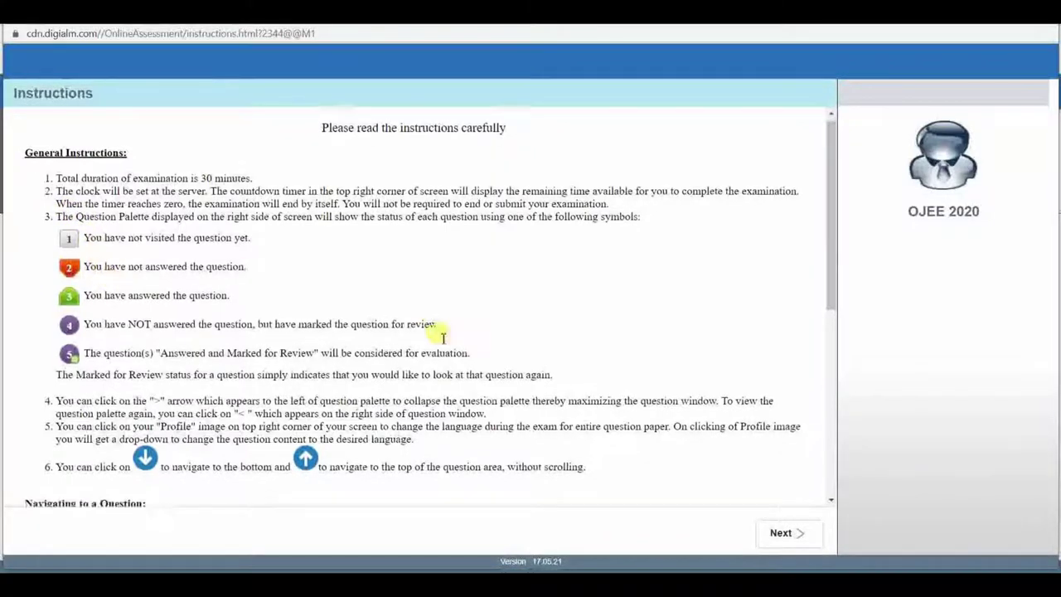
scroll(322, 307, down, 1)
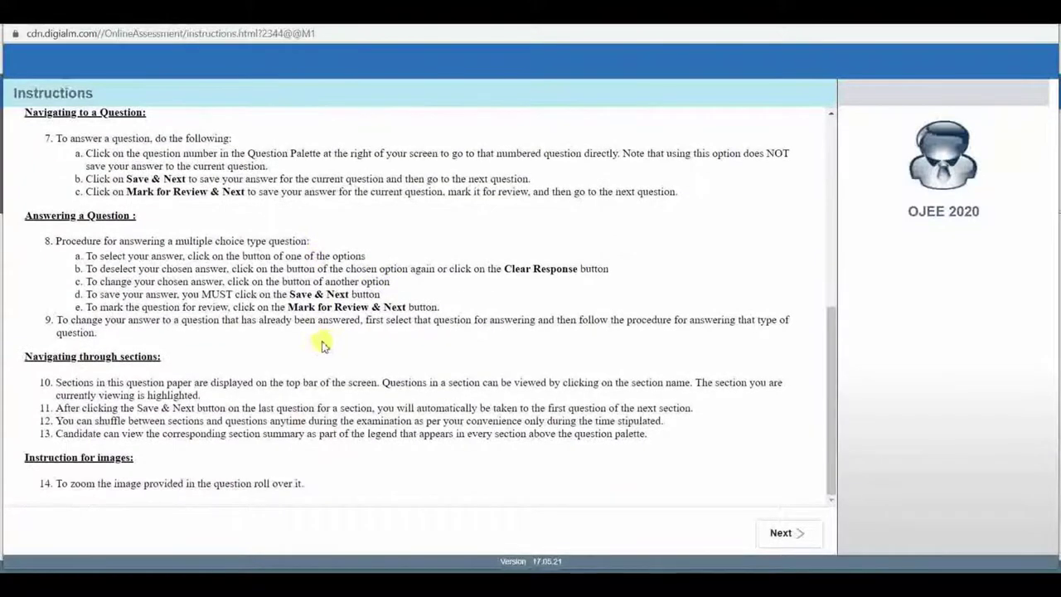
click(779, 530)
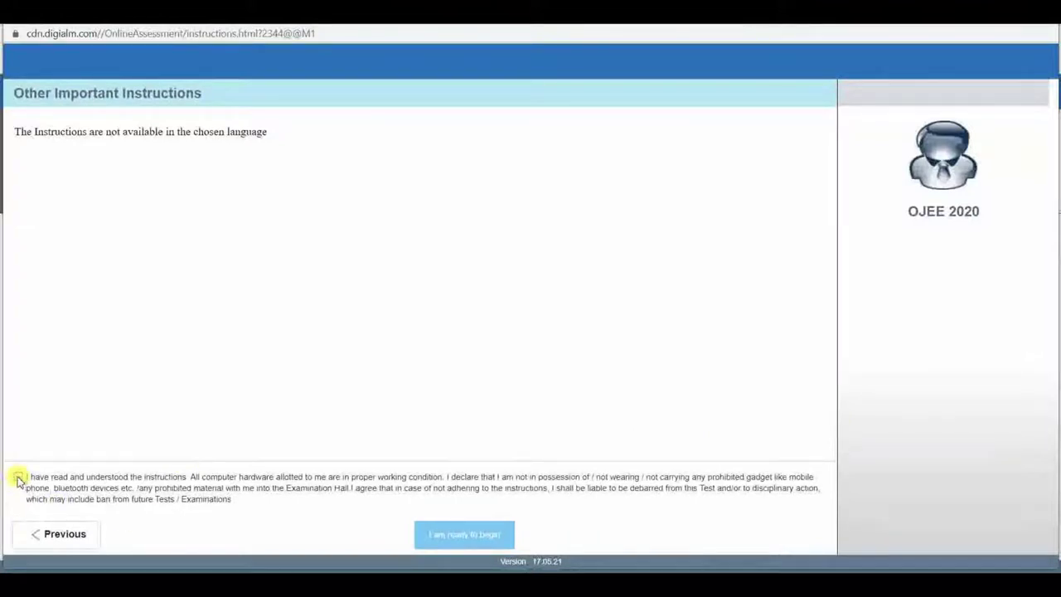
click(18, 479)
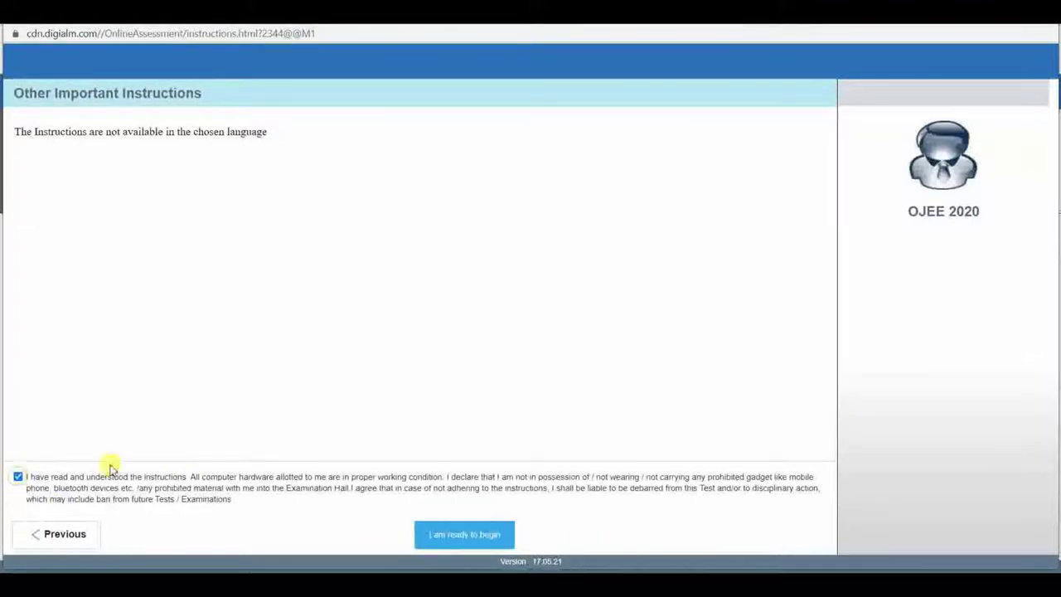
click(476, 539)
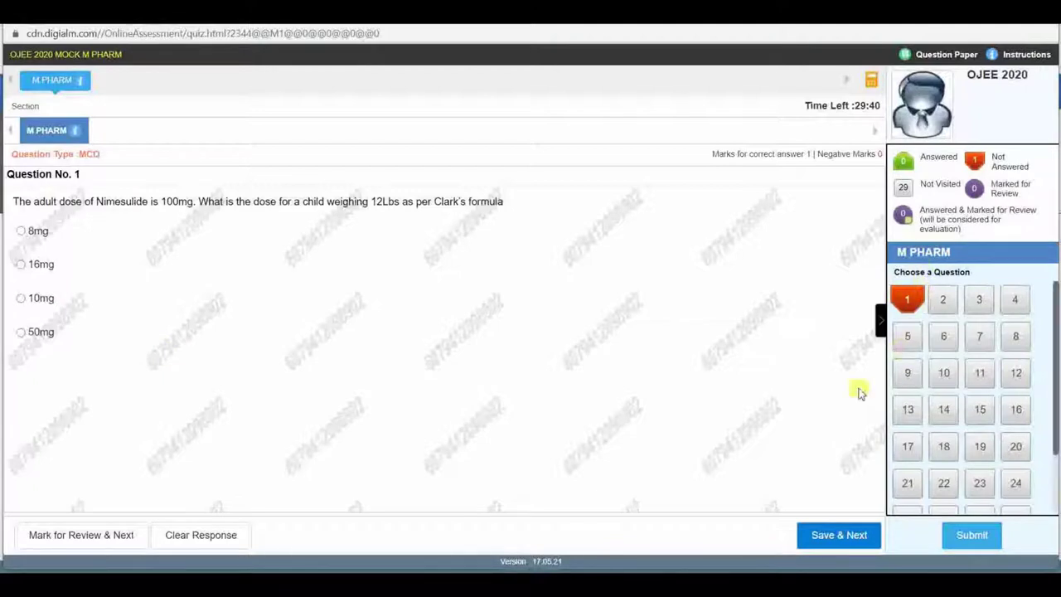
Answer question 1 with 16mg and question 2 with 3:2:1, saving each answer.
click(21, 264)
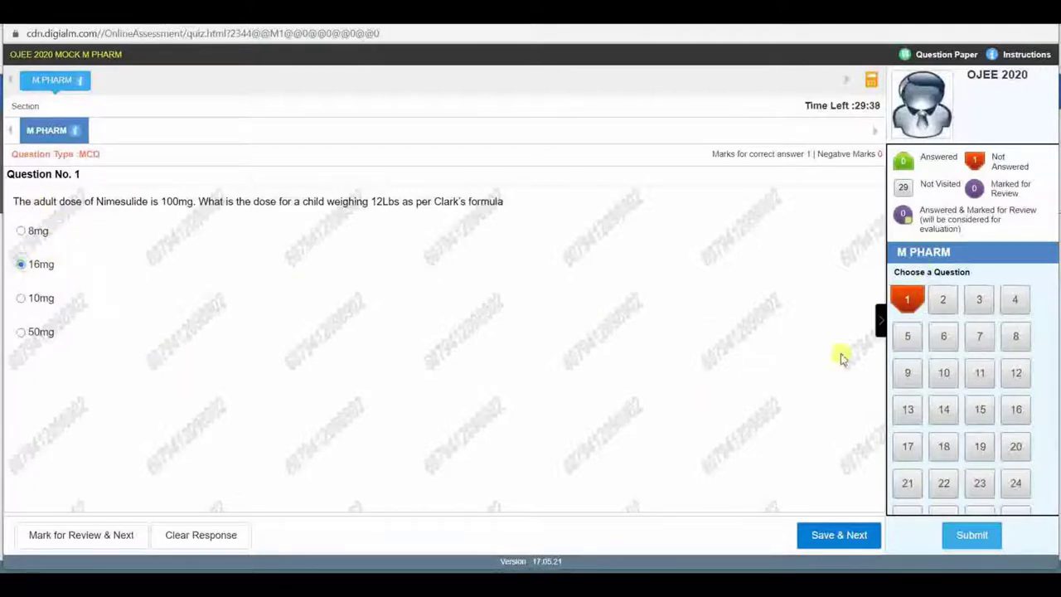
click(831, 534)
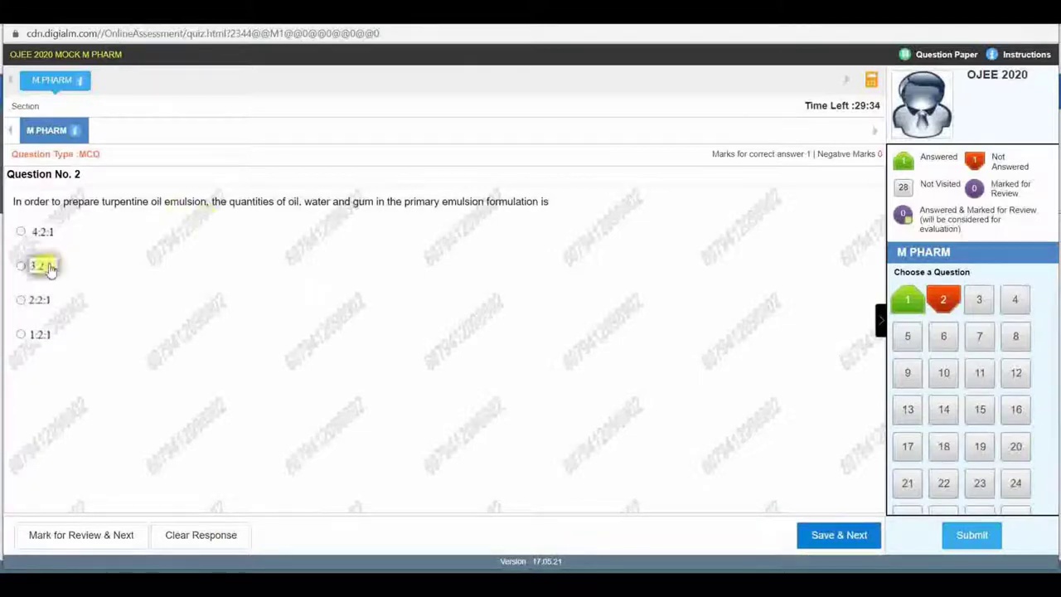
click(25, 267)
click(831, 528)
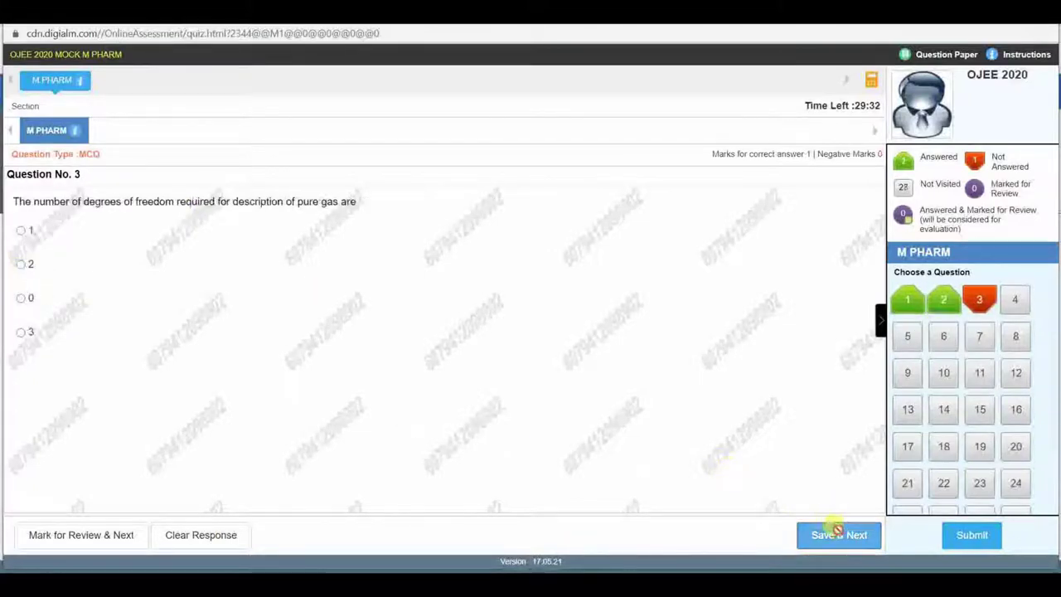
Answer question 3 with 2 and question 4 with β = ΔpH/ΔB, saving each answer.
click(22, 265)
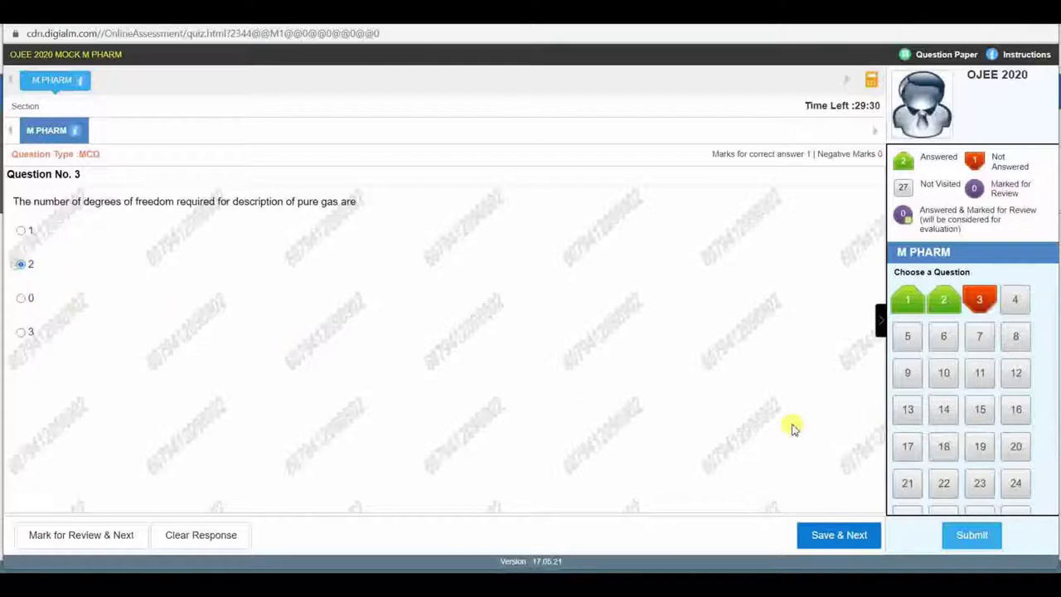
click(858, 535)
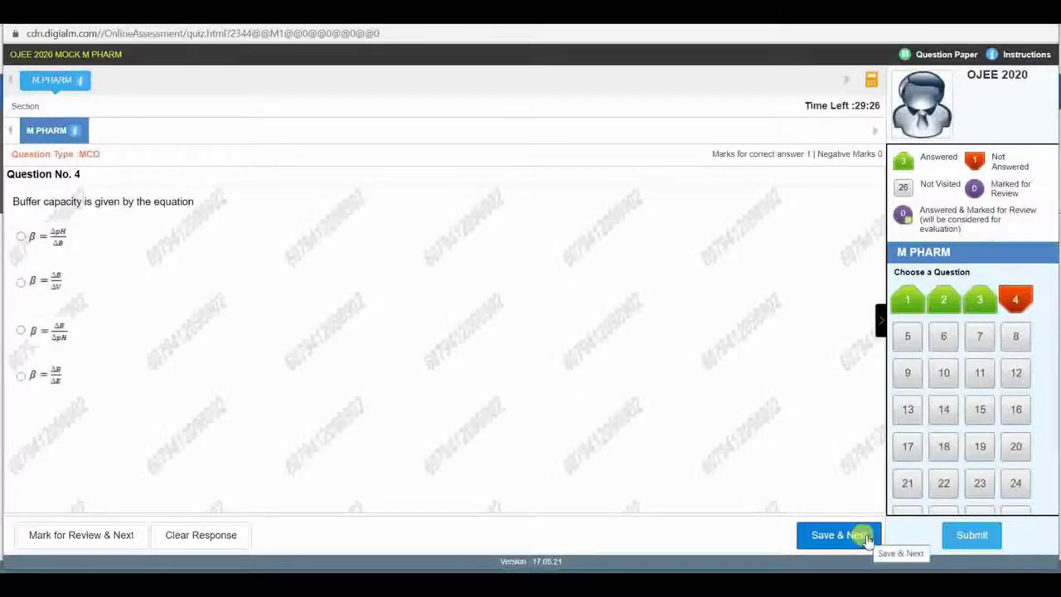
click(21, 236)
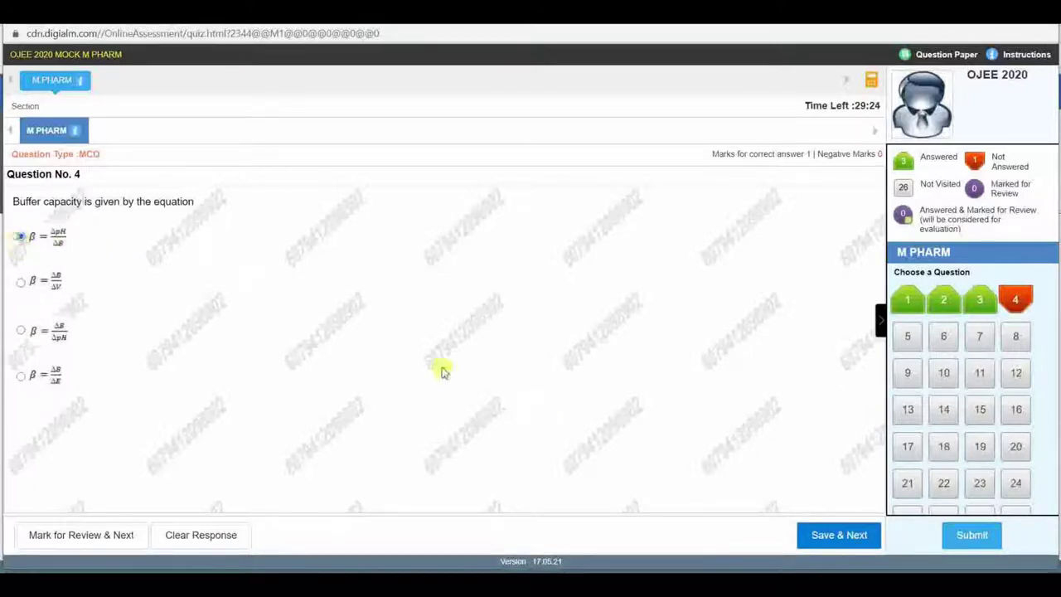
click(823, 539)
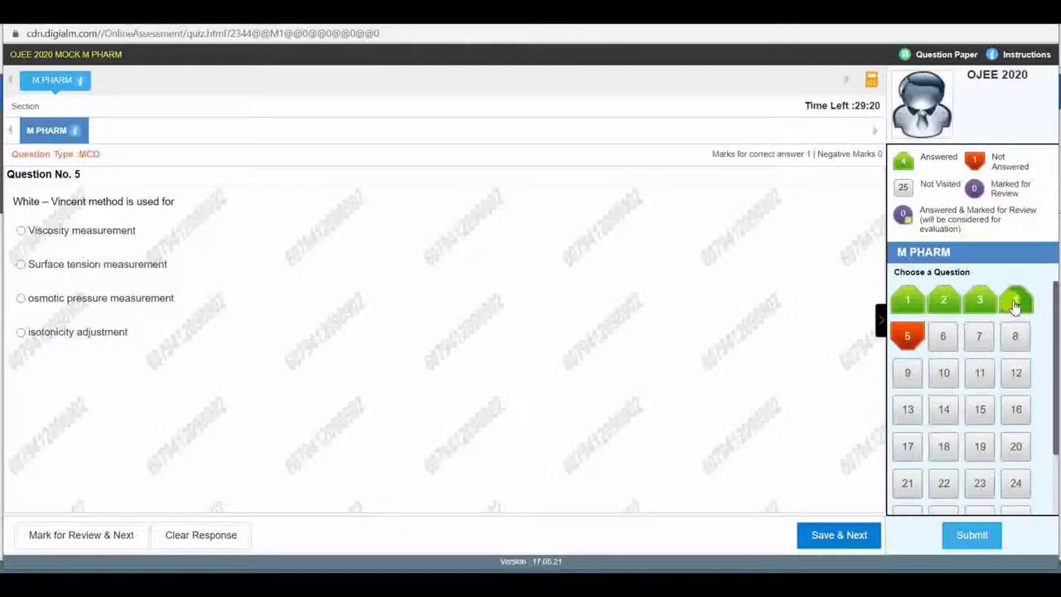
Visit questions 6 and 7 directly from the question palette, leaving them unanswered.
click(945, 337)
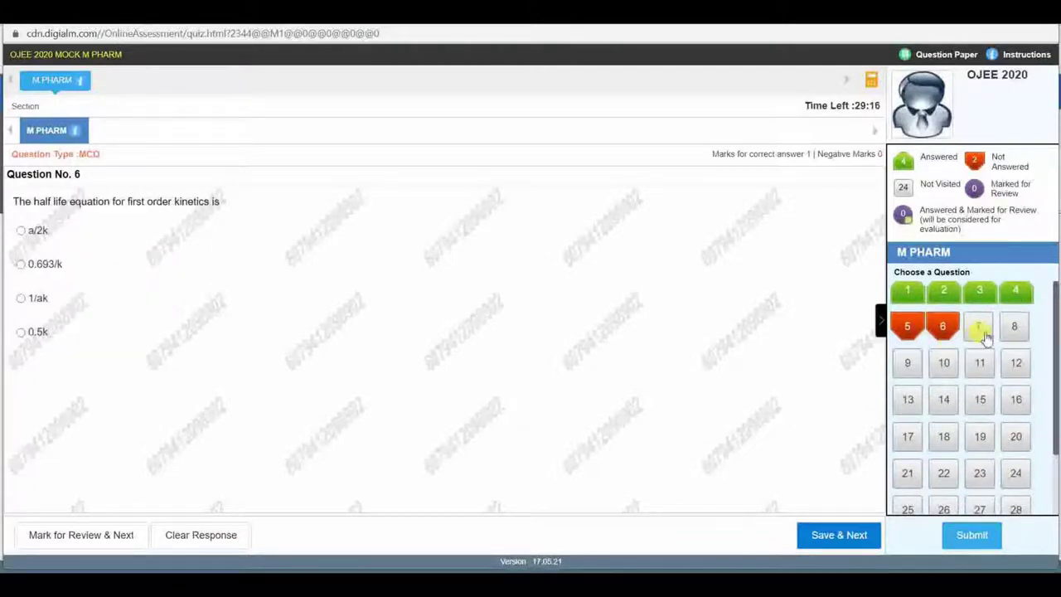
click(985, 336)
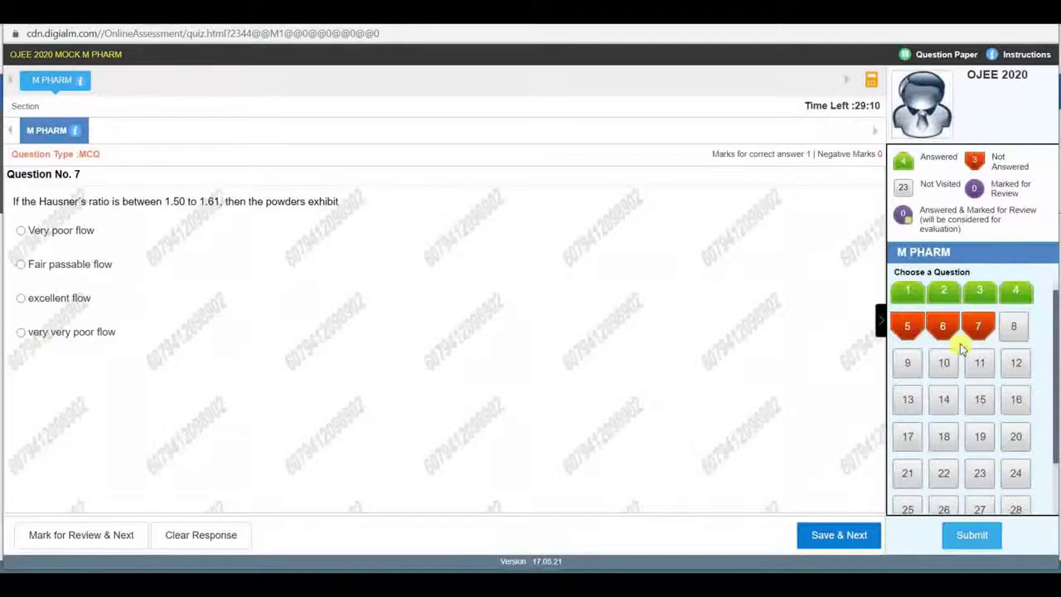
scroll(956, 352, up, 1)
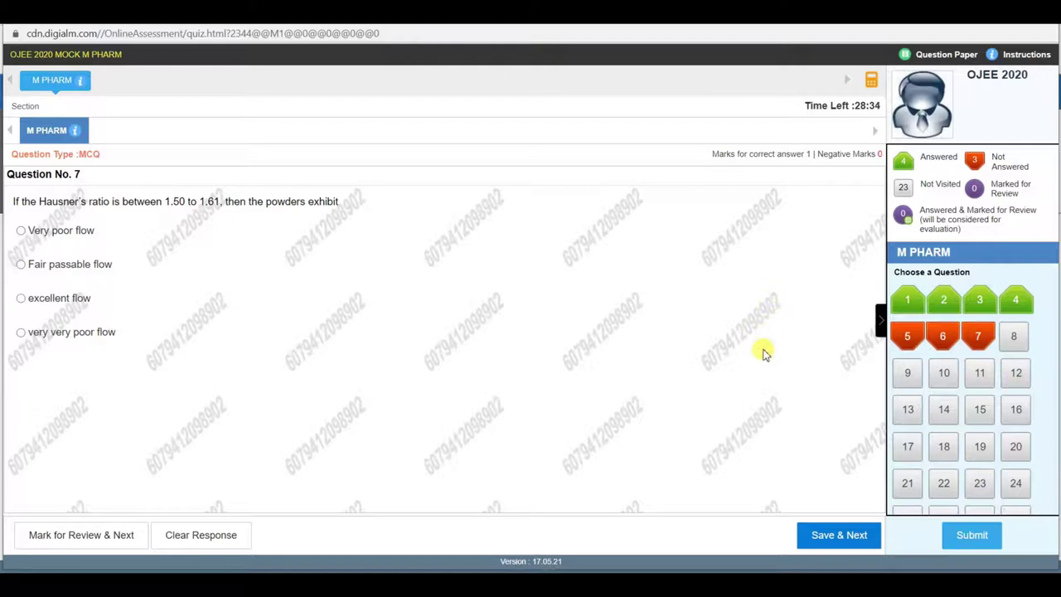
Try out the scientific calculator beside the question by entering and evaluating 4596462, and close it.
click(870, 83)
drag(856, 148, 684, 165)
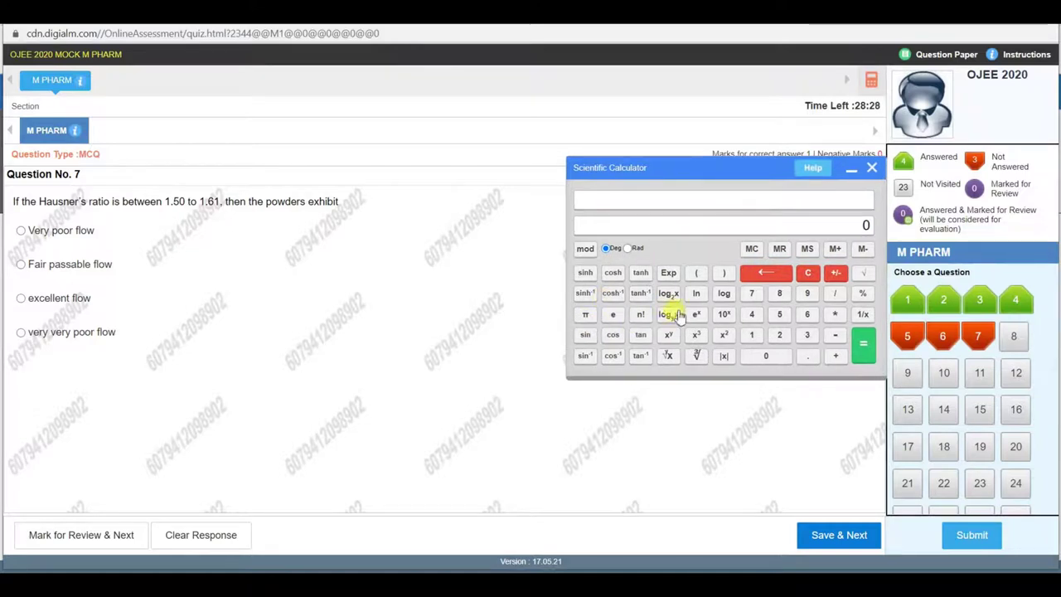
click(751, 313)
click(779, 313)
click(806, 293)
click(806, 313)
click(751, 313)
click(806, 313)
click(783, 334)
click(862, 344)
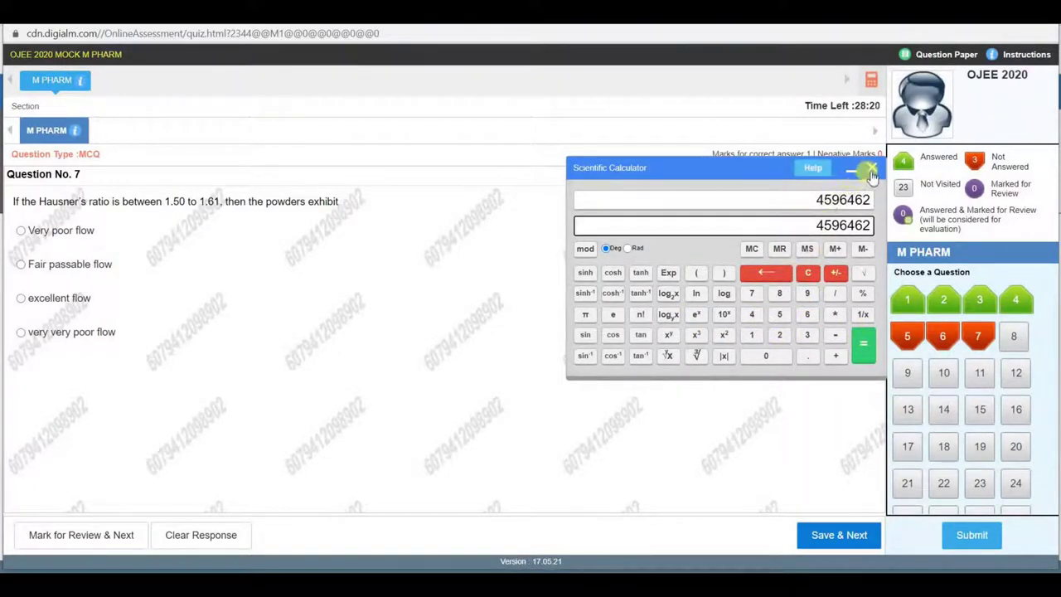
click(870, 167)
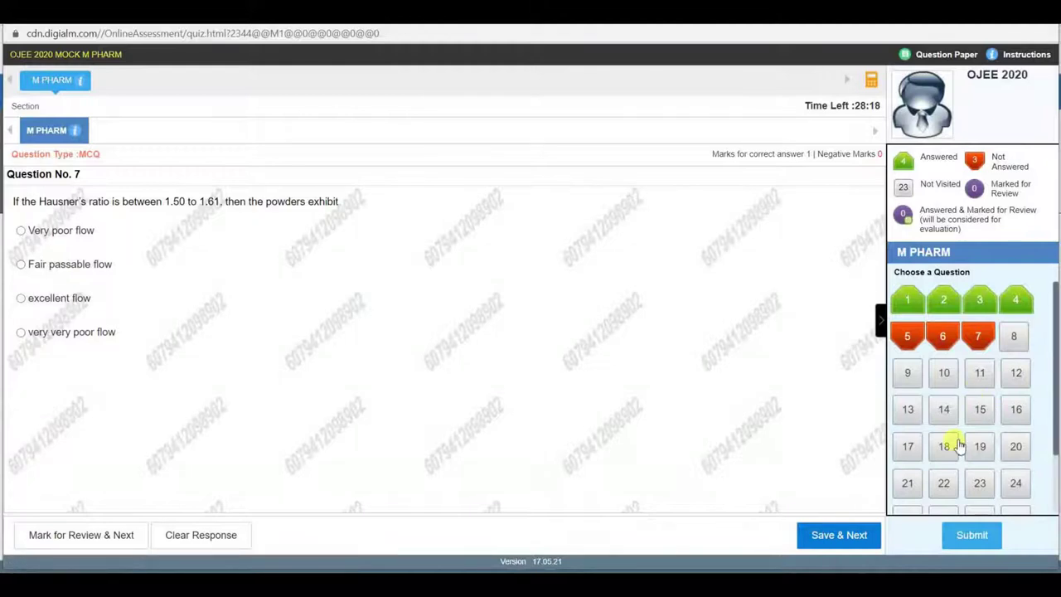
Submit the M Pharm exam from its summary and confirm the final submission.
click(974, 540)
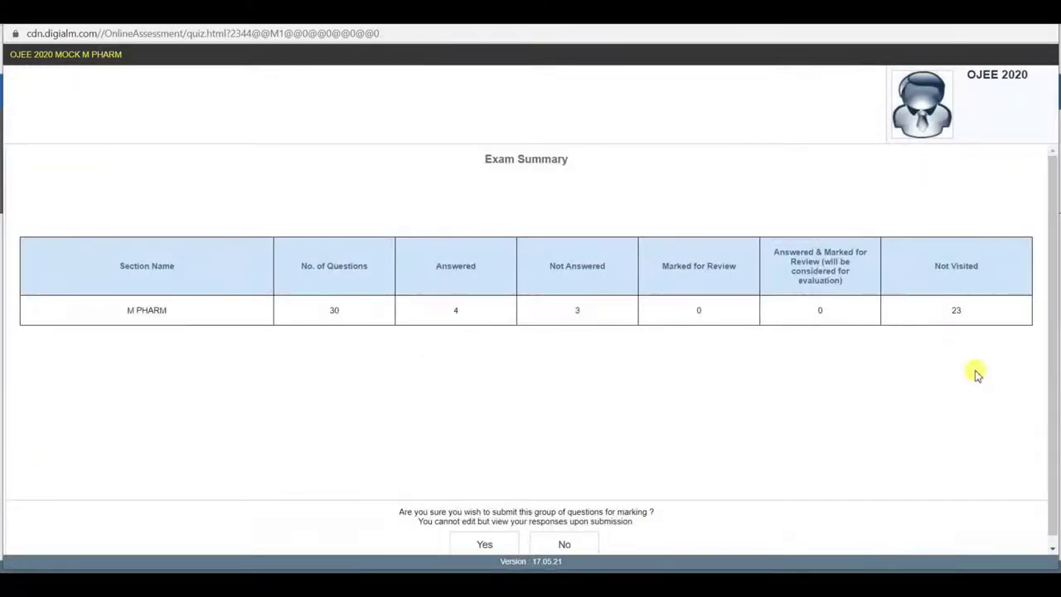
scroll(340, 402, down, 1)
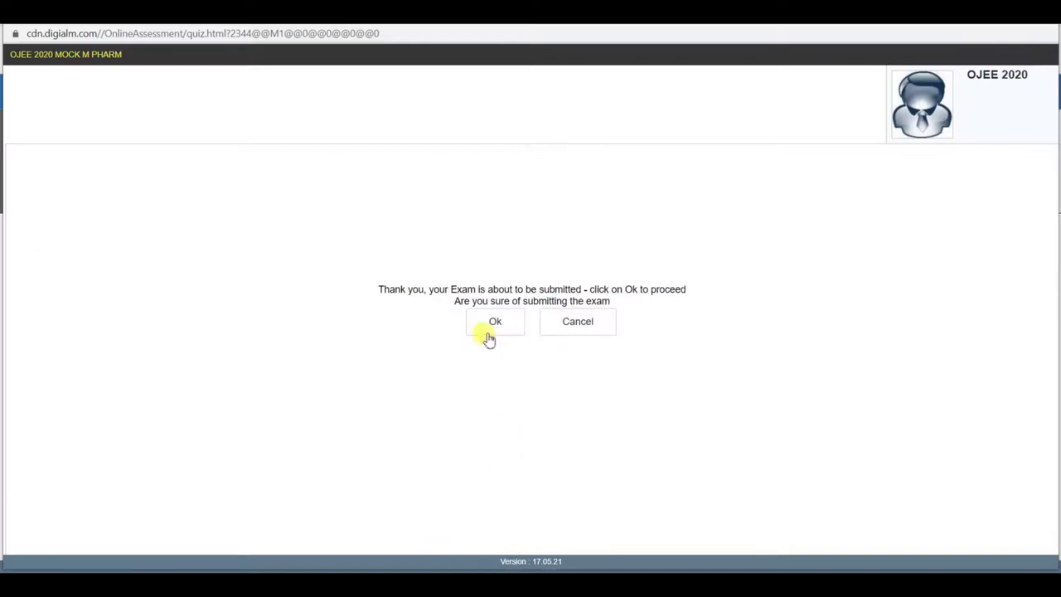
click(490, 326)
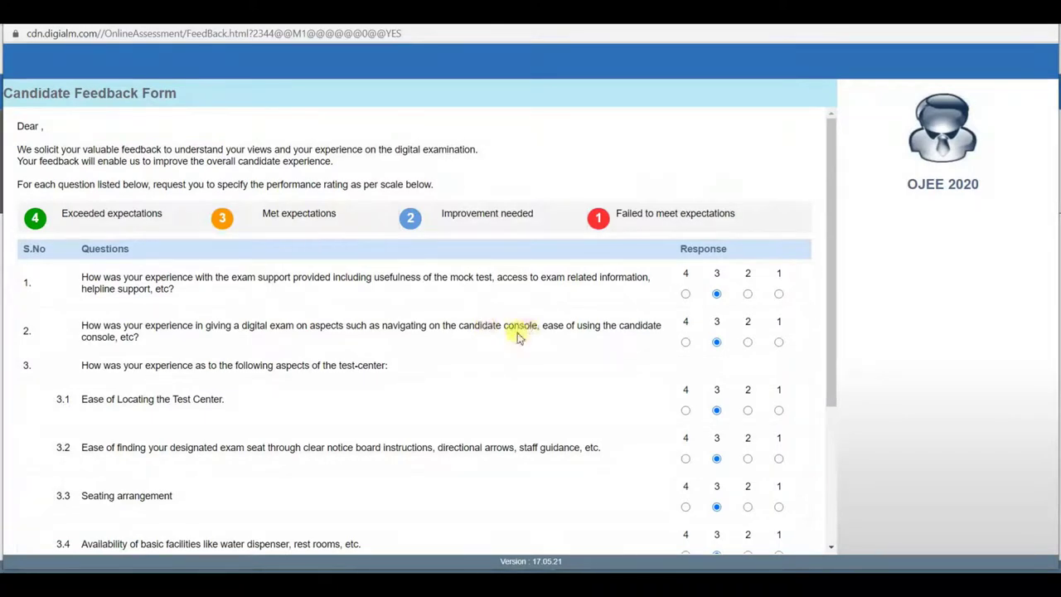
Submit the candidate feedback form with every rating left at 3 and the overall comment empty, and exit the exam.
scroll(464, 372, down, 3)
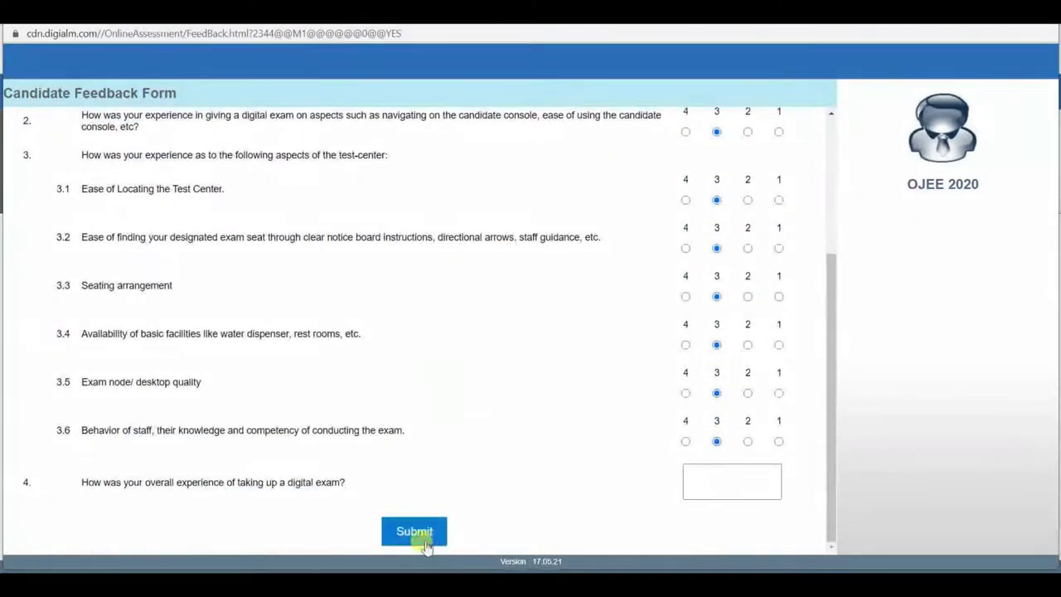
click(714, 489)
scroll(568, 502, up, 3)
scroll(406, 539, down, 3)
click(422, 531)
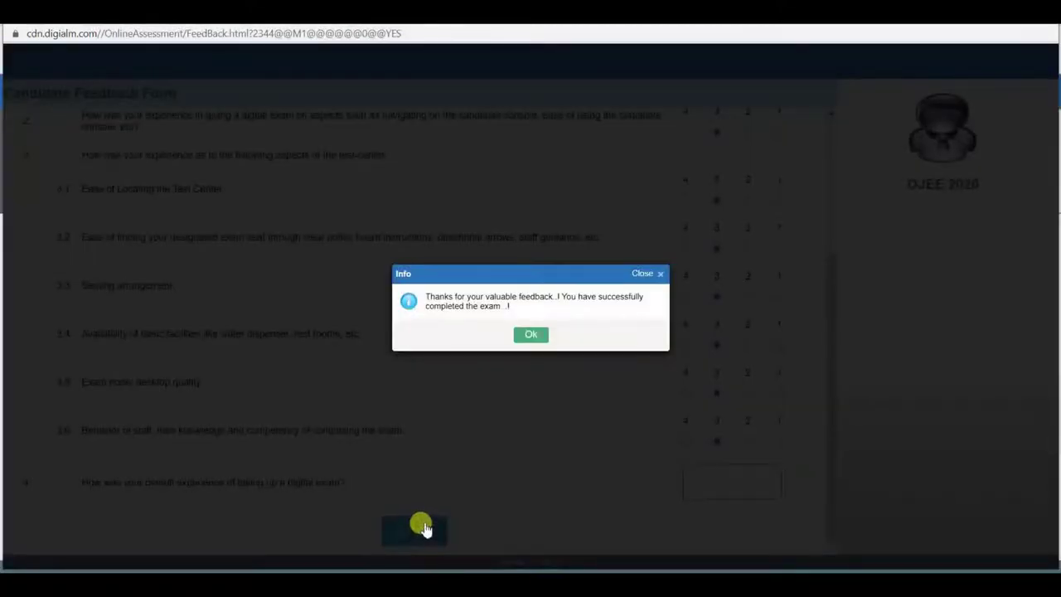
click(530, 333)
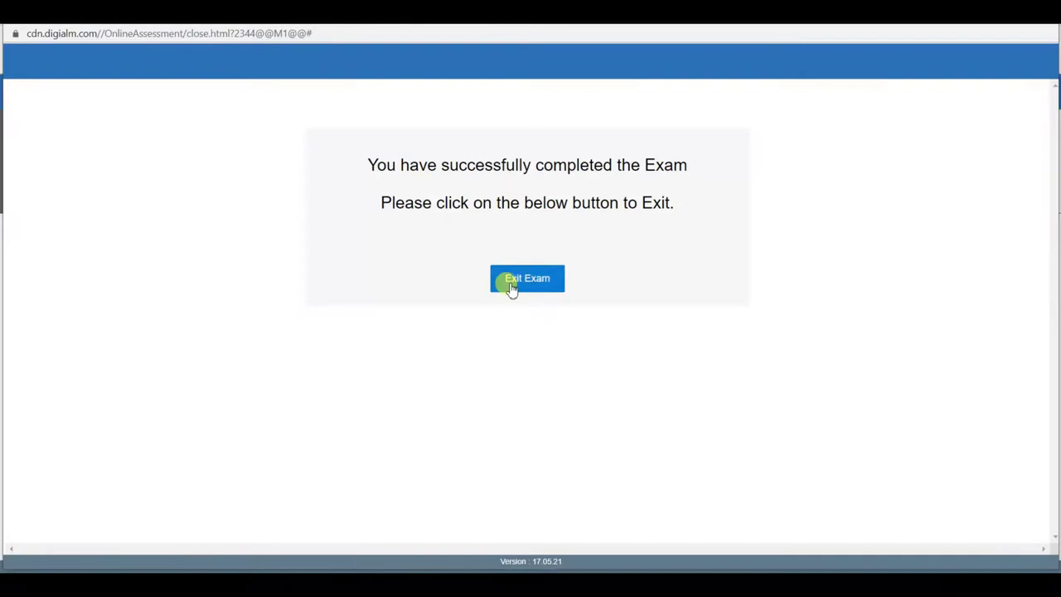
click(511, 288)
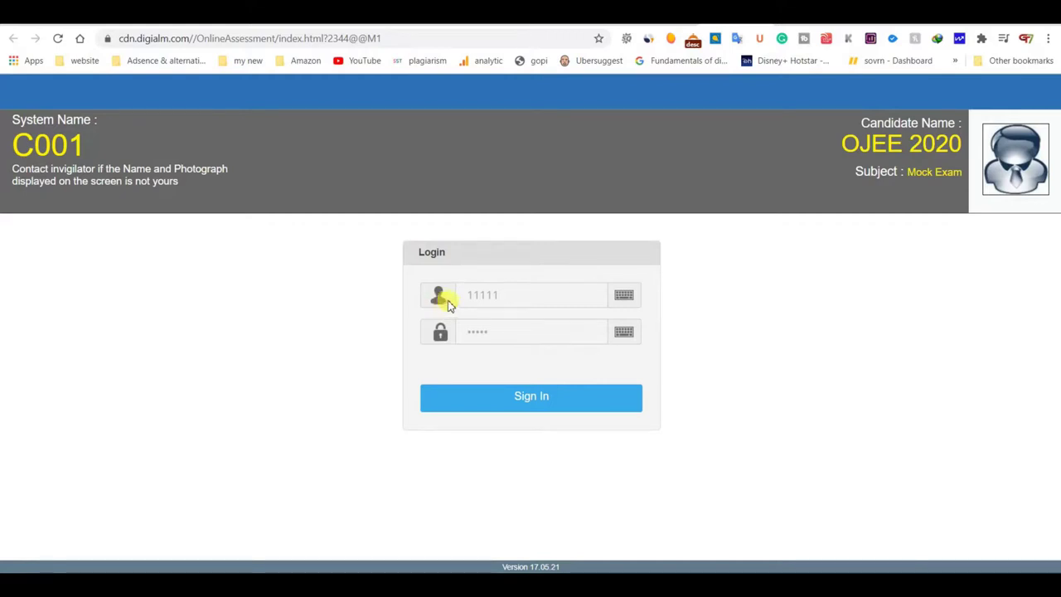
Sign in to the M Pharm mock exam again with the prefilled credentials.
click(512, 404)
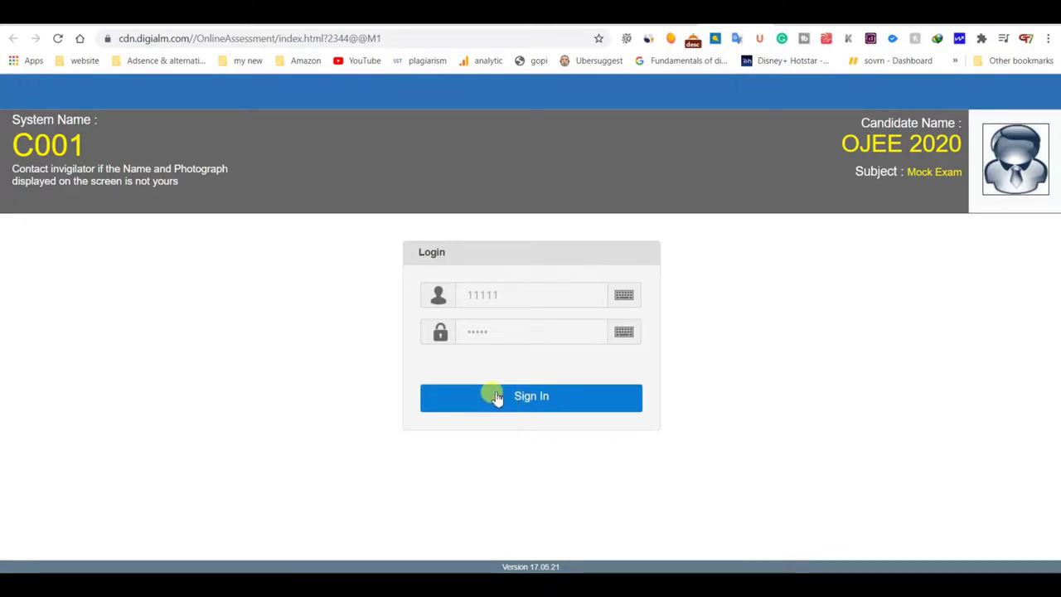
click(526, 409)
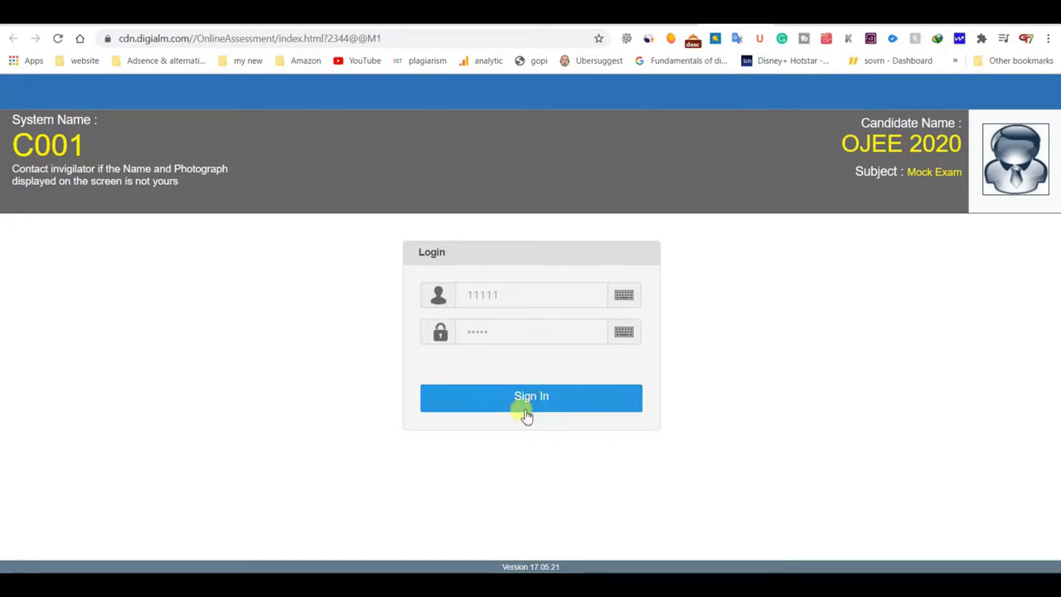
click(459, 405)
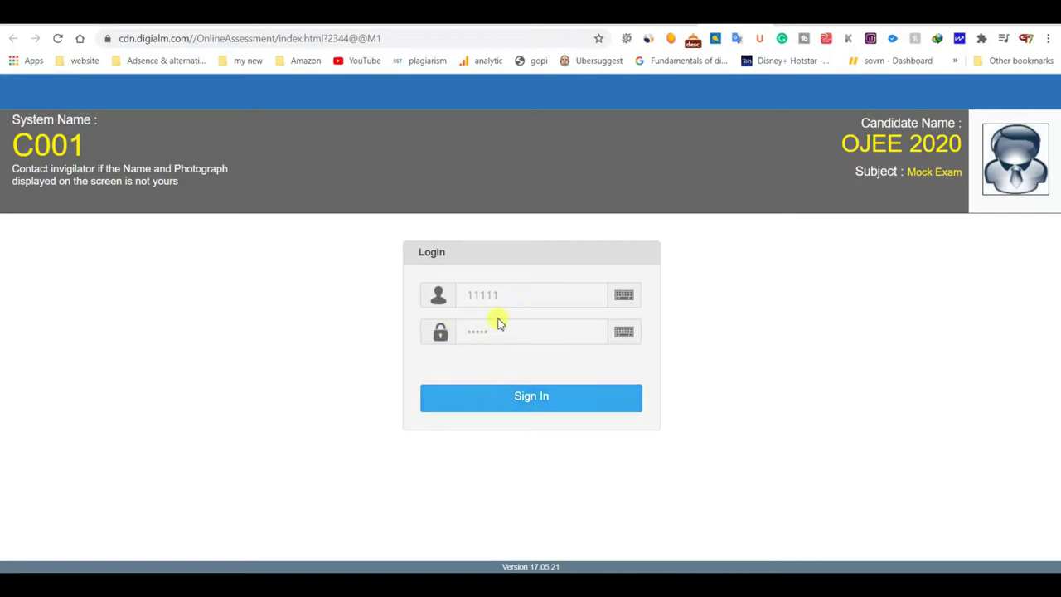
click(521, 396)
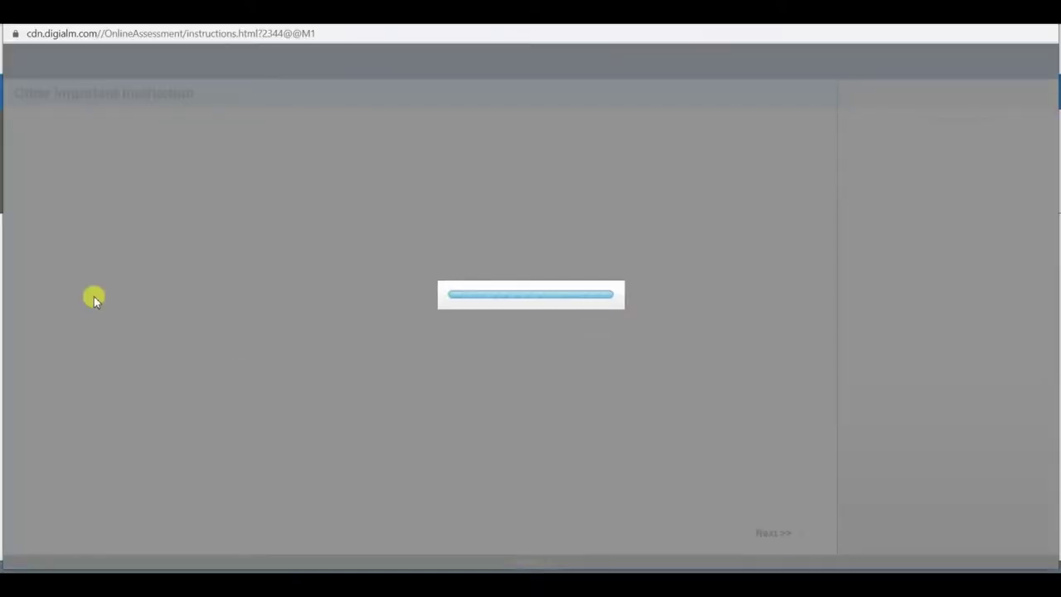